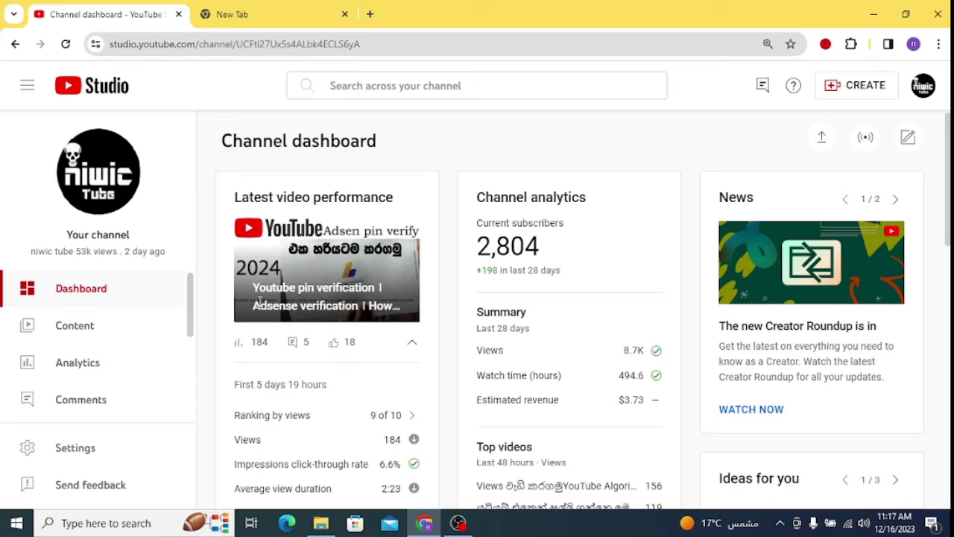
Search Google for "adsense login" in the other open browser tab and open the Google AdSense login result
scroll(365, 326, down, 5)
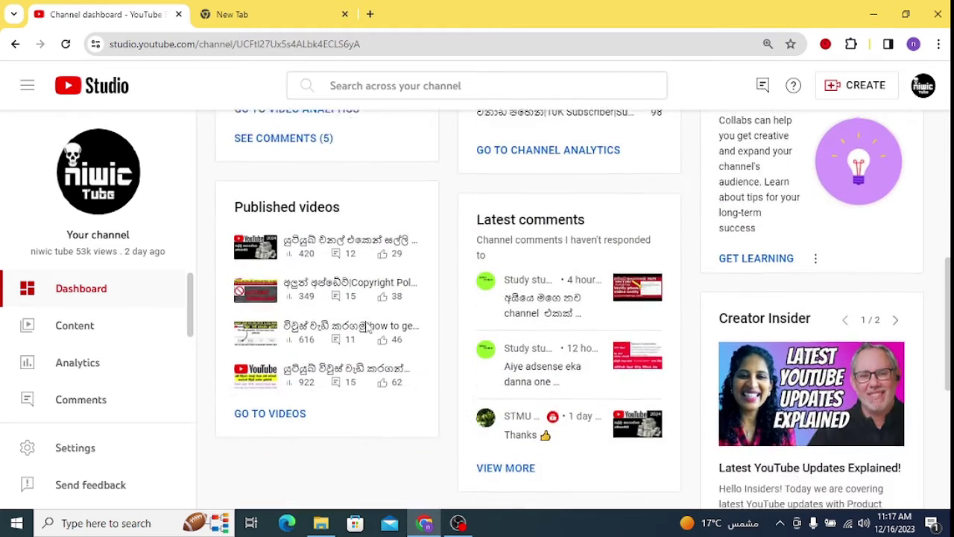
scroll(559, 316, up, 5)
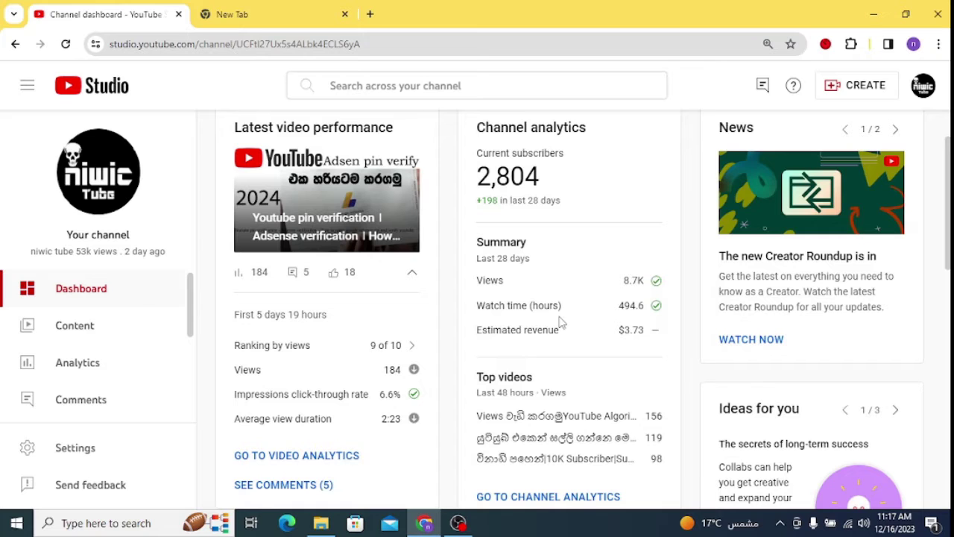
click(276, 15)
click(383, 309)
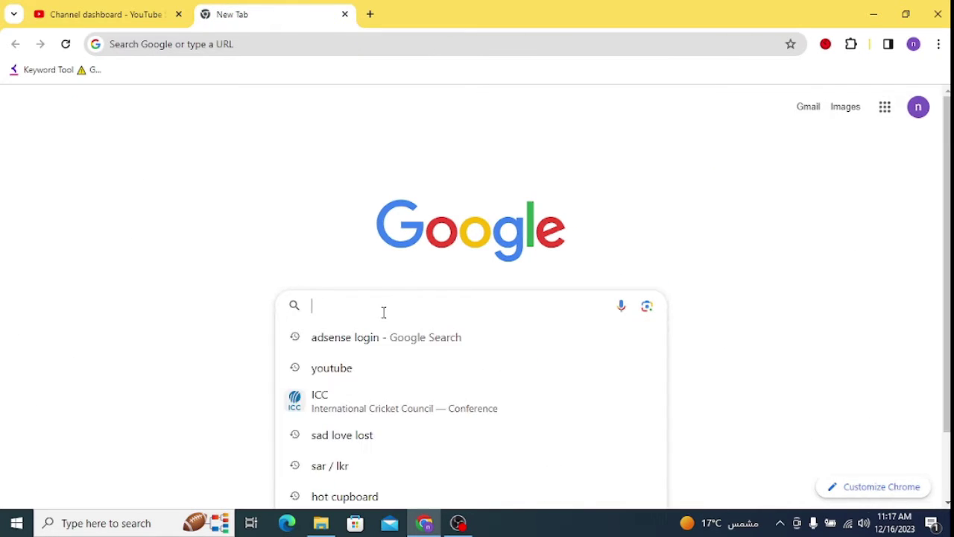
click(368, 338)
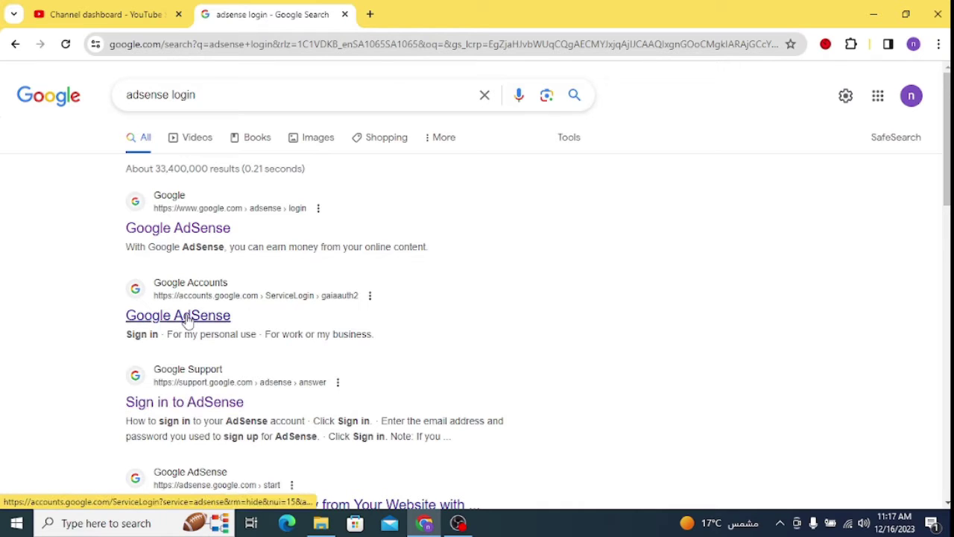
click(195, 233)
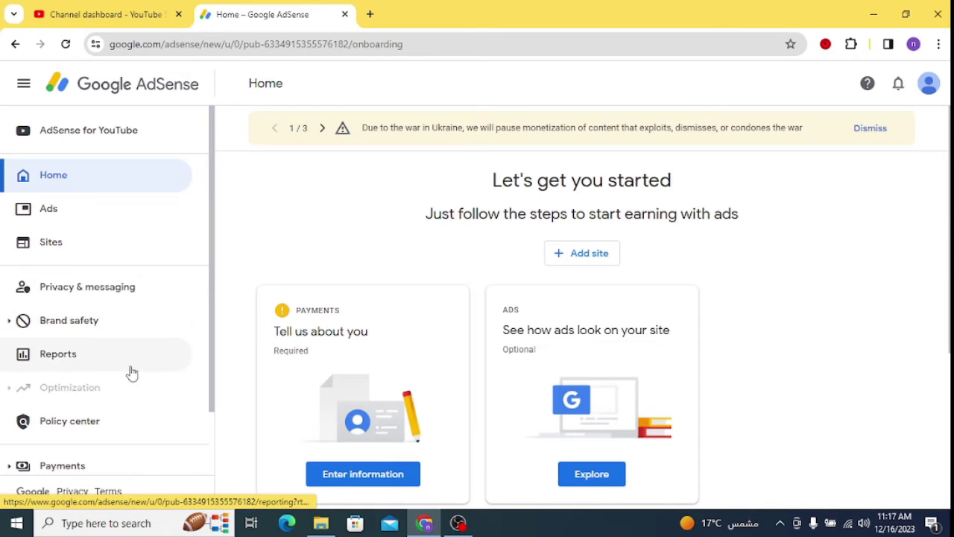
Open the Payments info page of the AdSense account
scroll(130, 373, down, 2)
click(71, 399)
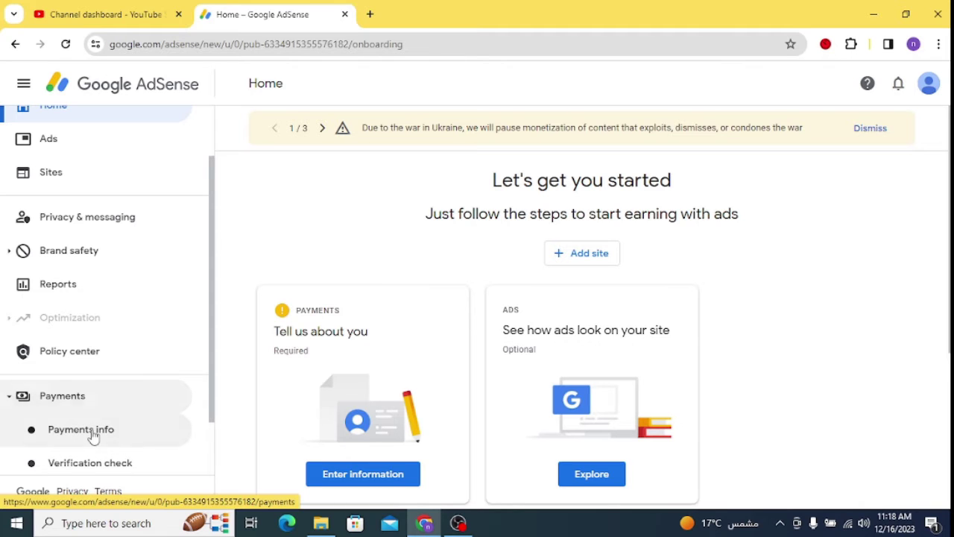
click(94, 437)
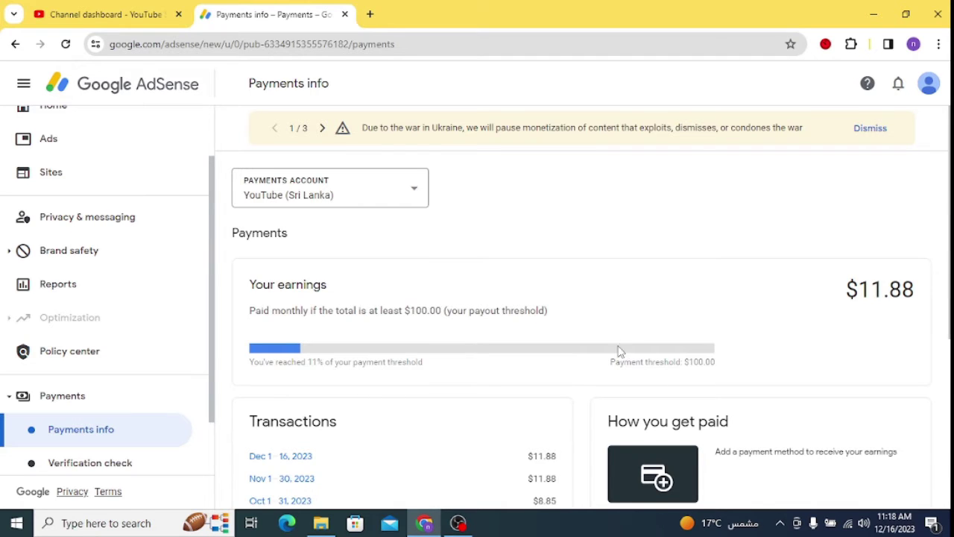
Start adding a payment method for the YouTube (Sri Lanka) payments account and choose new wire transfer details
scroll(620, 348, down, 1)
scroll(633, 373, down, 1)
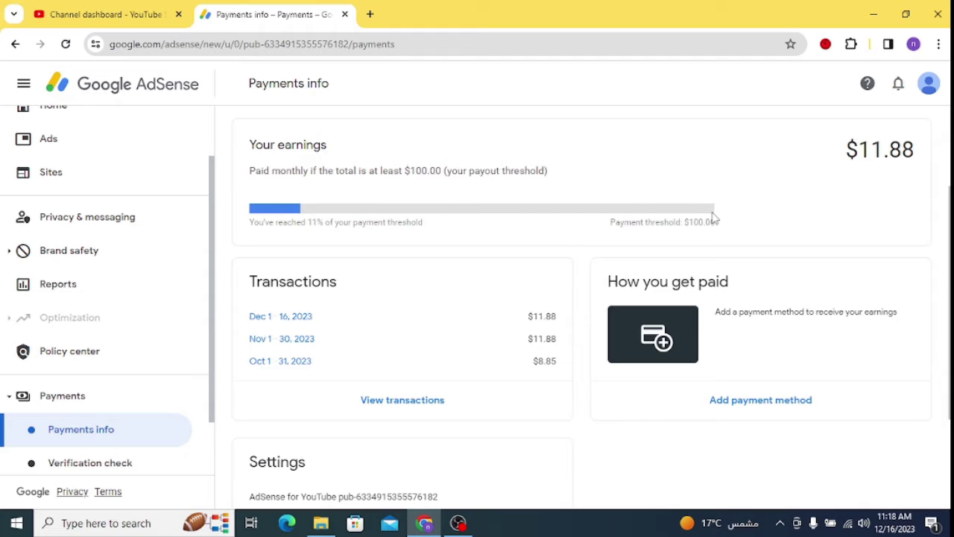
drag(721, 231, 621, 234)
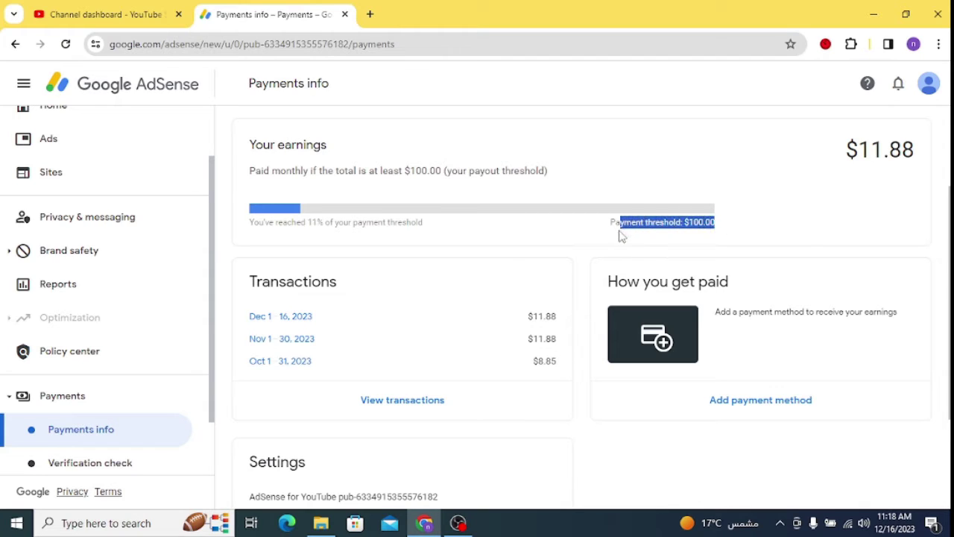
click(813, 236)
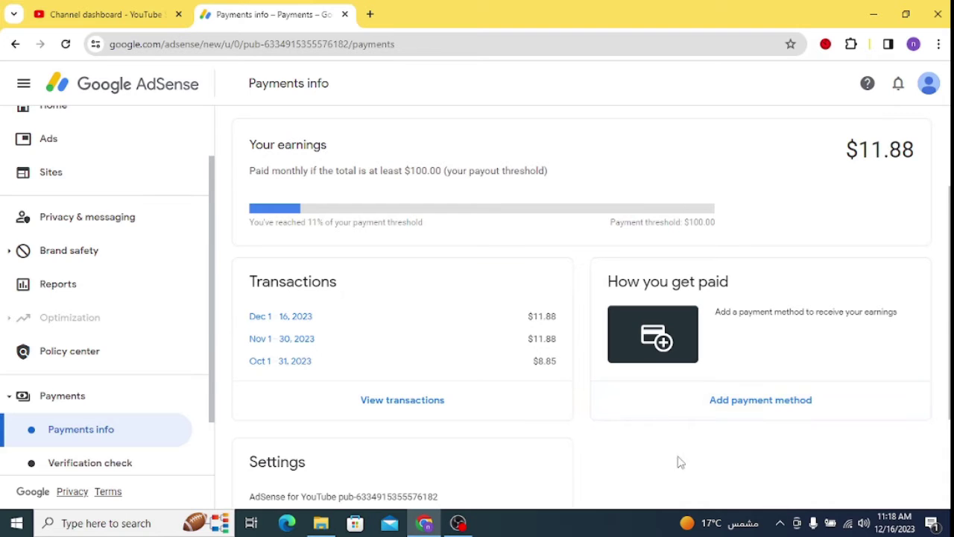
click(757, 403)
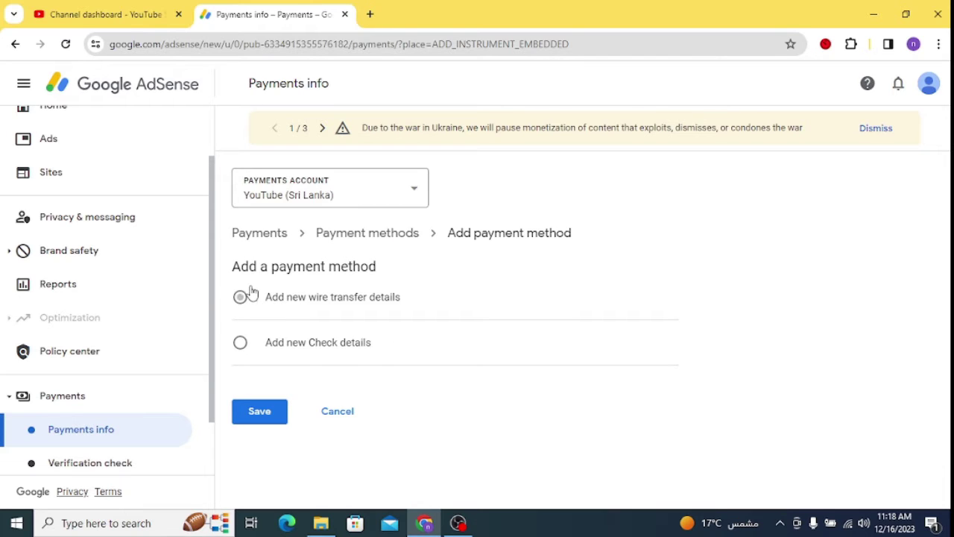
click(414, 194)
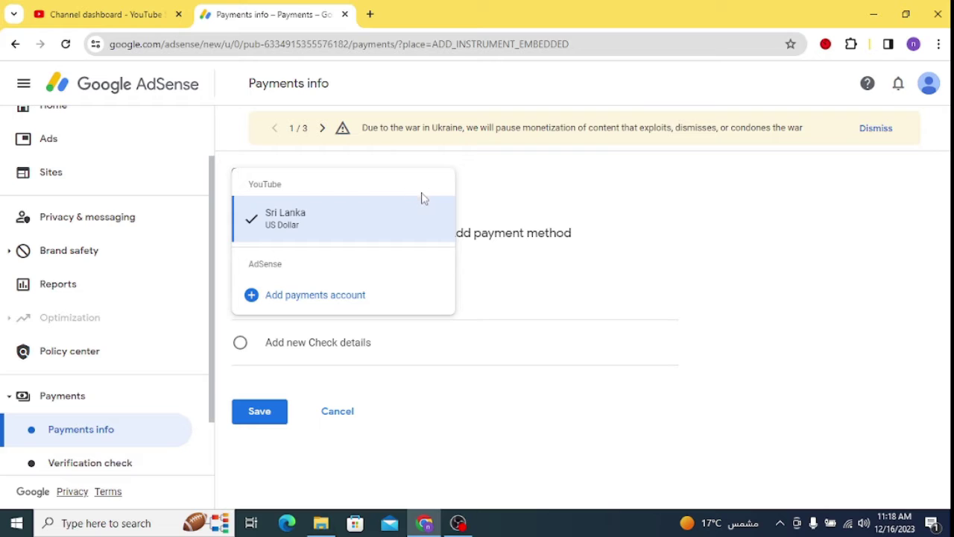
click(379, 224)
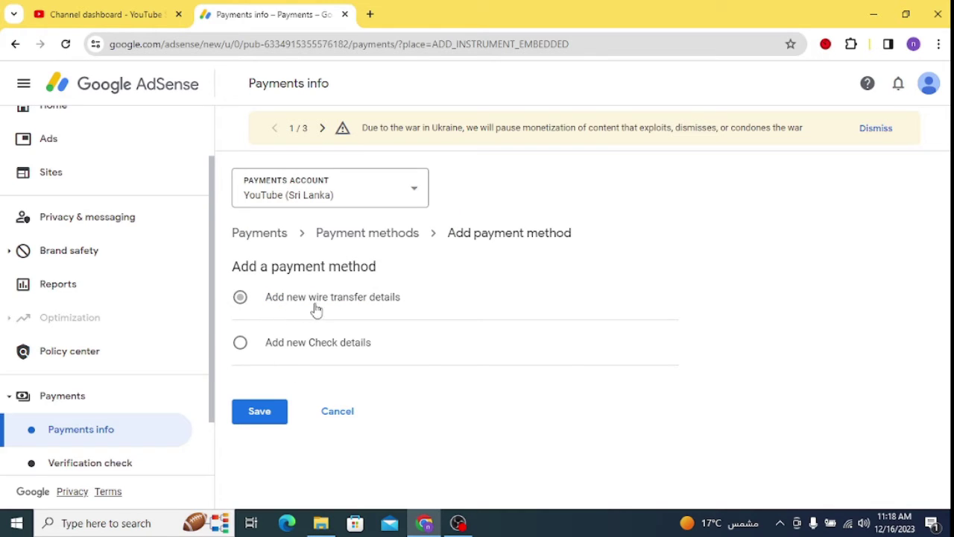
click(240, 297)
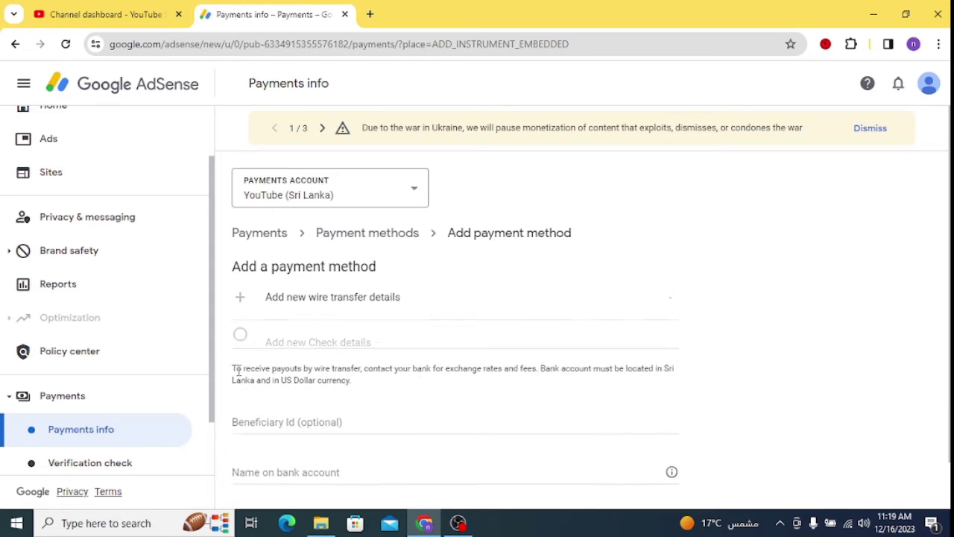
Examine the wire transfer form from Beneficiary Id through the bank, SWIFT BIC and account number fields to the primary payment method option
scroll(644, 296, down, 1)
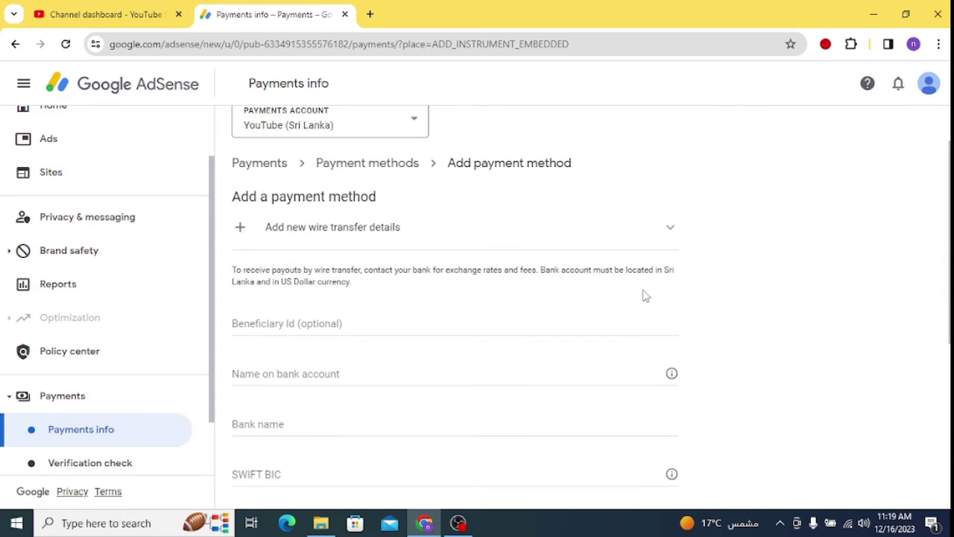
scroll(645, 295, down, 1)
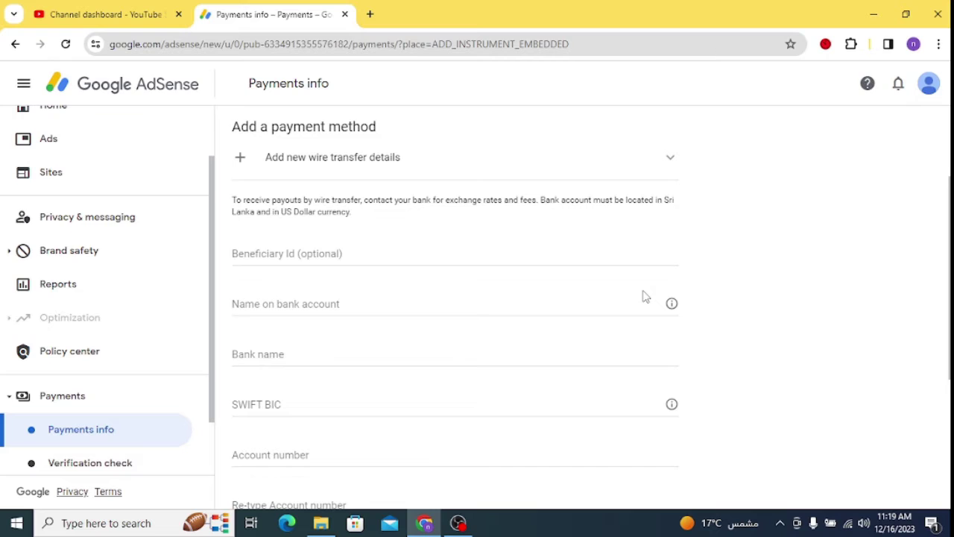
click(254, 254)
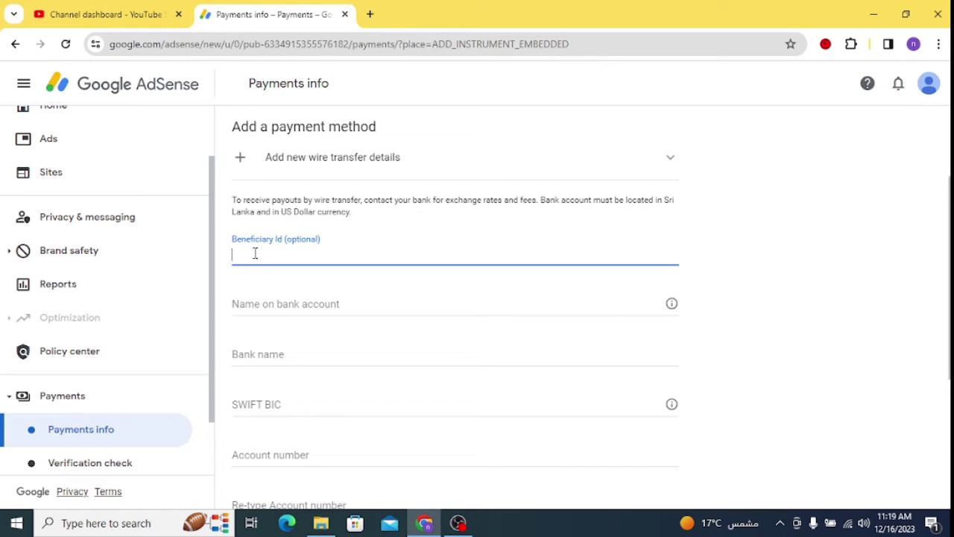
click(266, 306)
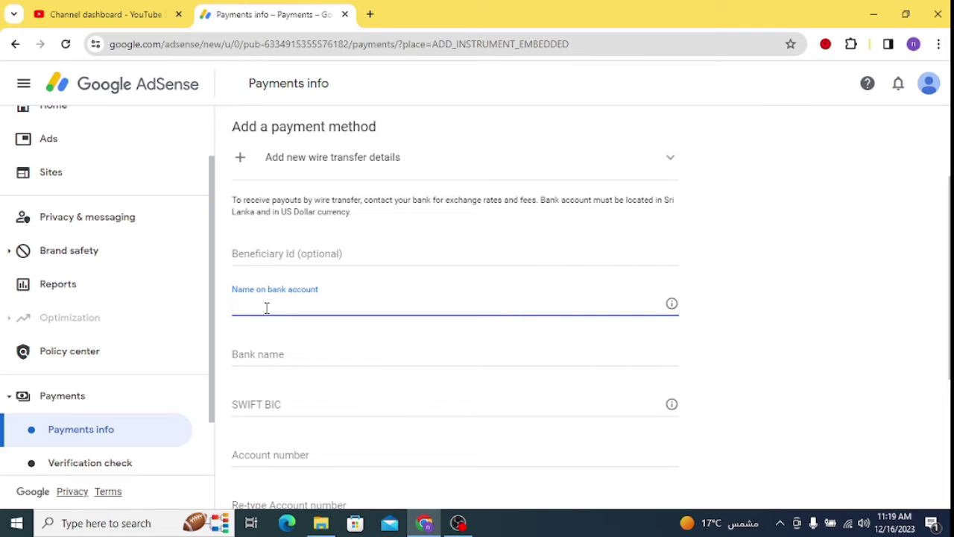
click(283, 356)
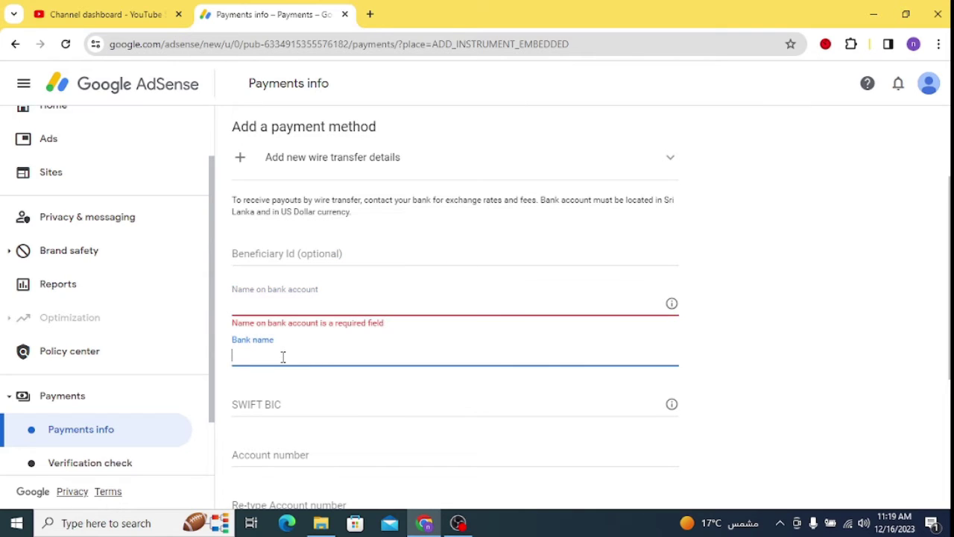
click(300, 406)
scroll(299, 406, down, 1)
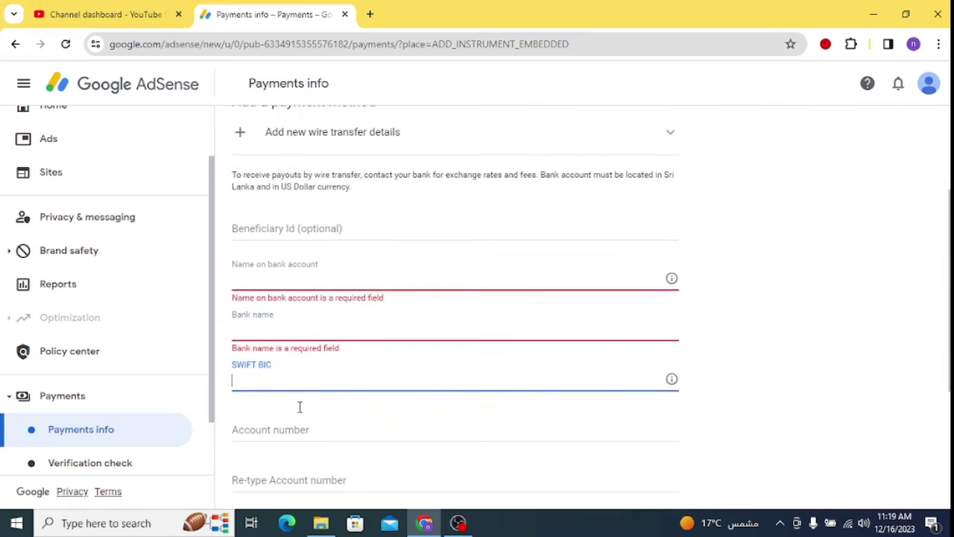
click(311, 382)
scroll(317, 383, down, 1)
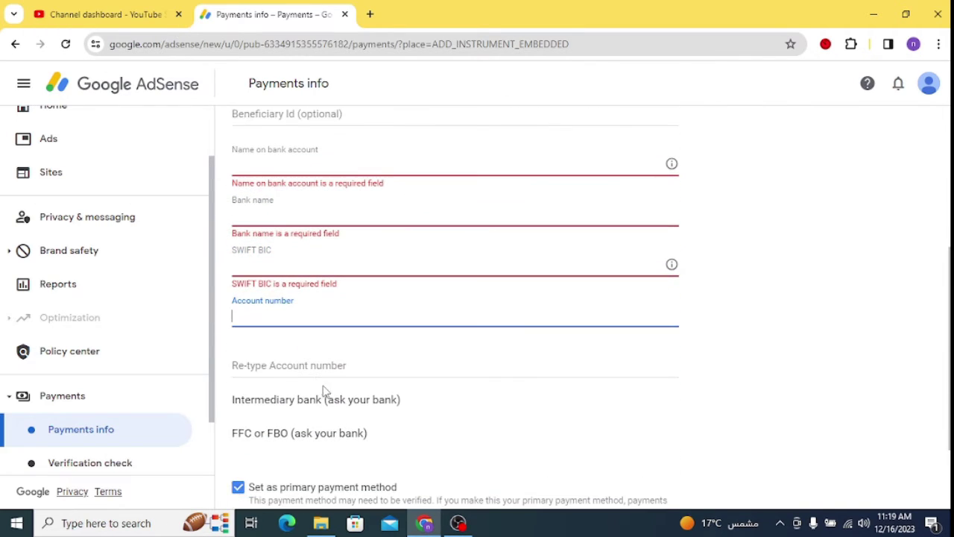
scroll(335, 365, down, 2)
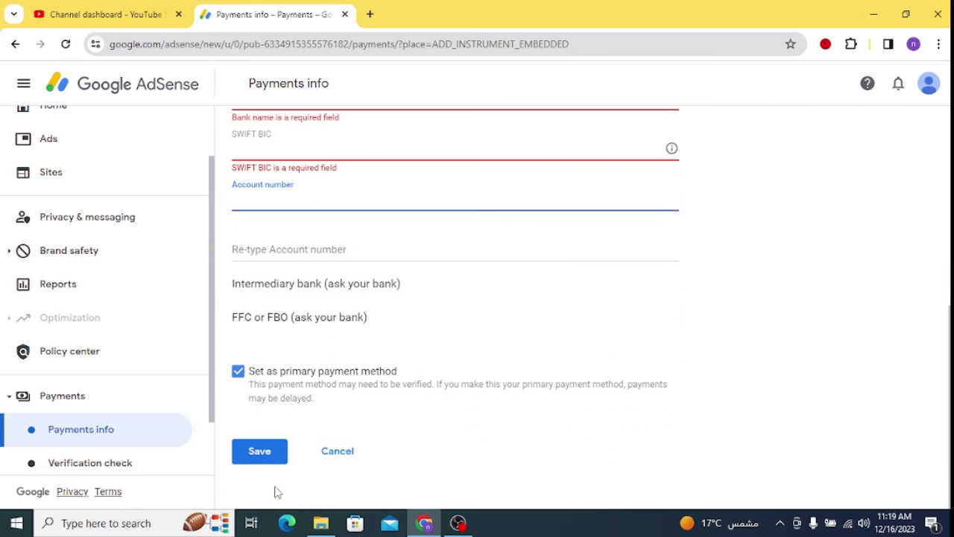
scroll(304, 474, up, 5)
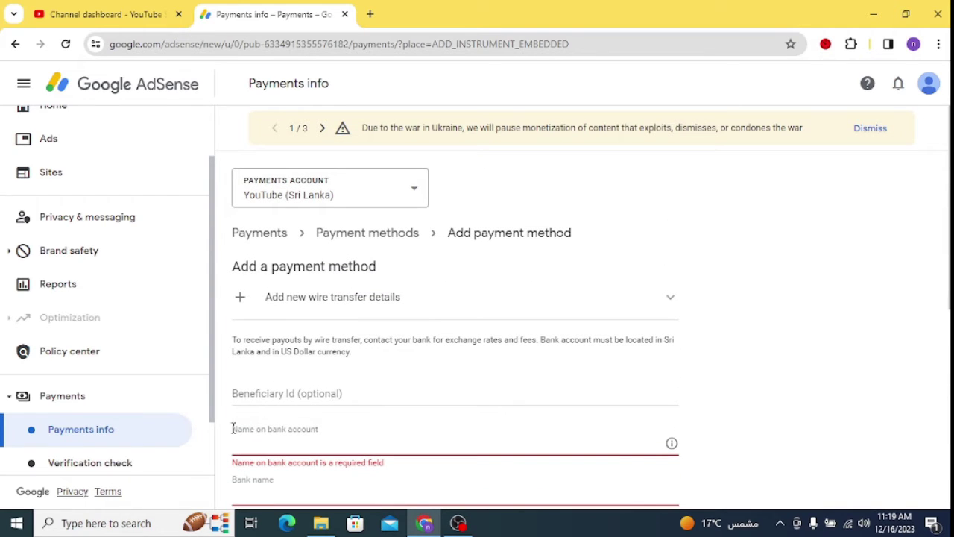
Go back over the Beneficiary Id, Name on bank account, Bank name and SWIFT BIC fields to check what each requires
scroll(343, 414, down, 1)
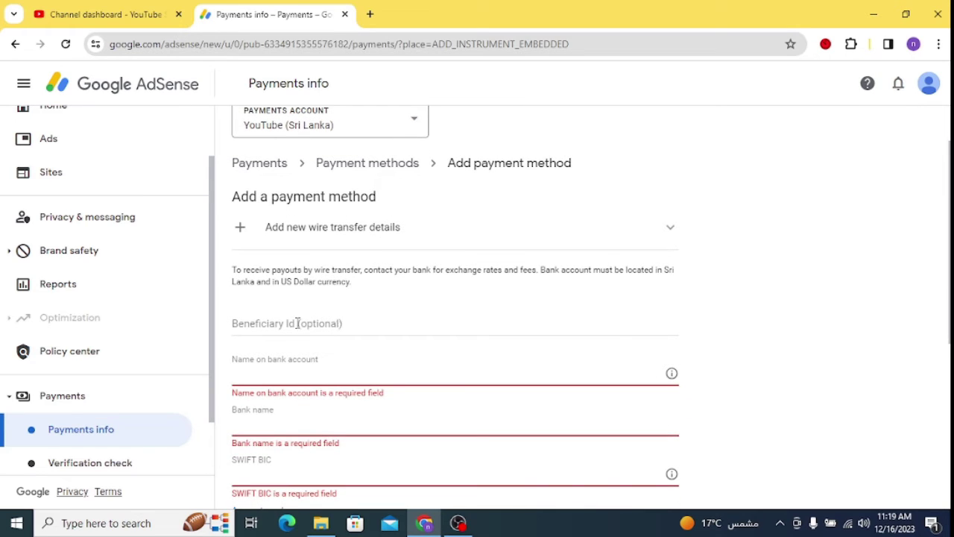
double_click(310, 323)
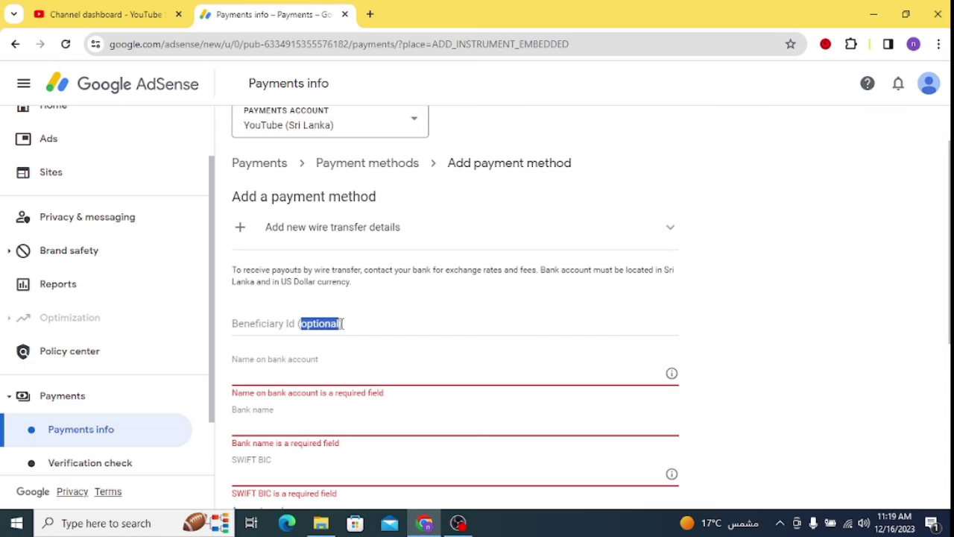
click(393, 322)
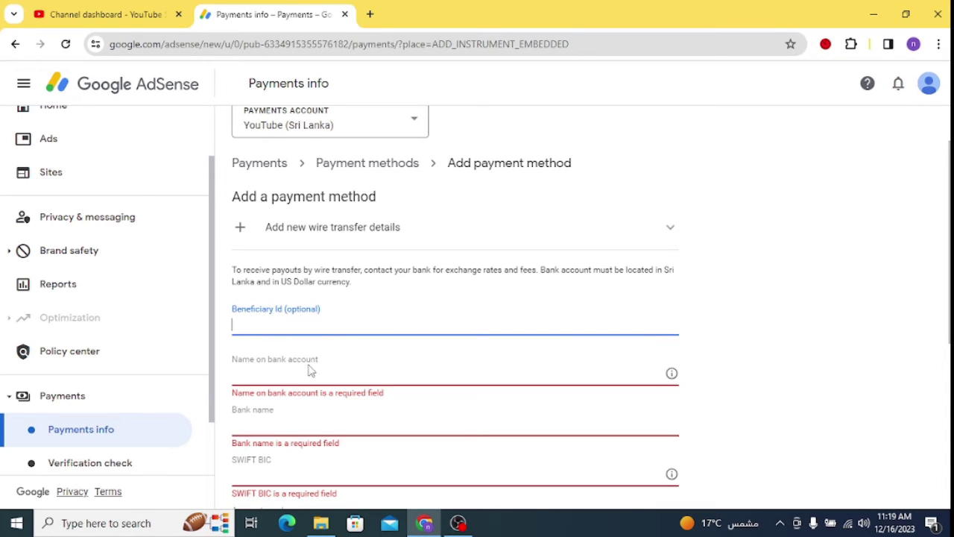
click(274, 378)
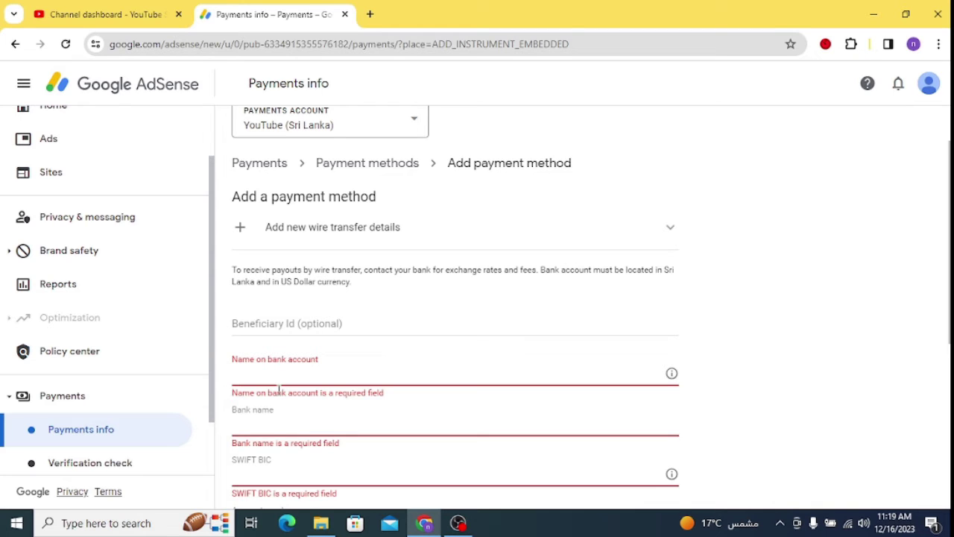
scroll(289, 386, down, 1)
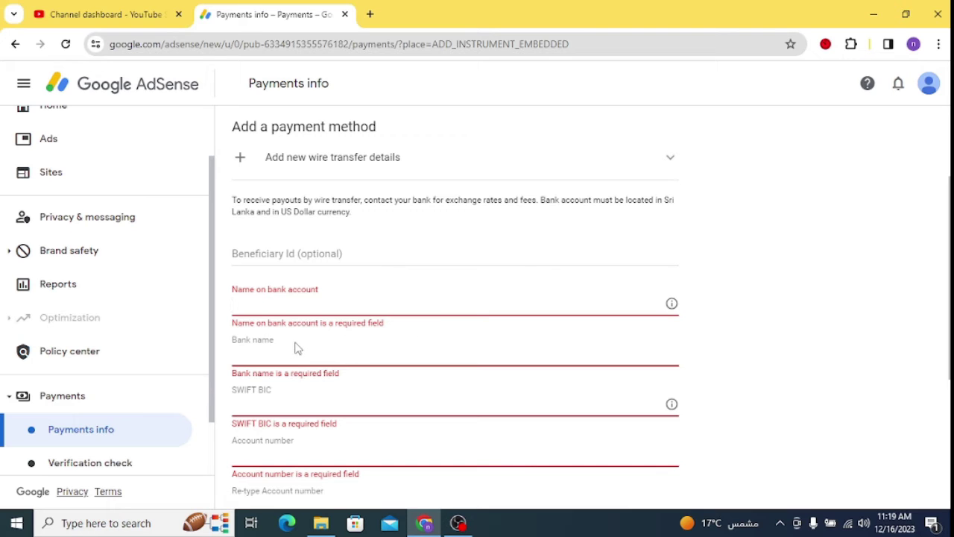
scroll(246, 342, down, 1)
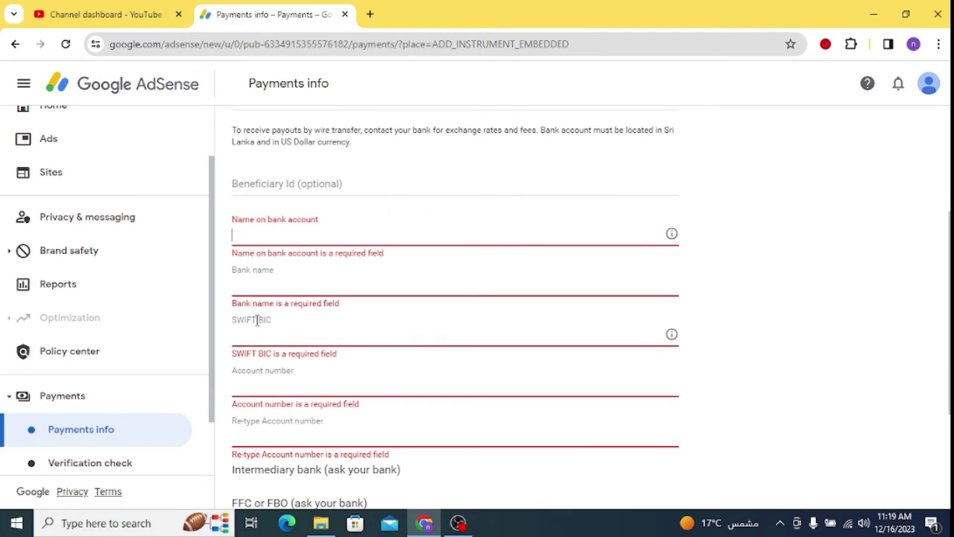
drag(256, 321, 236, 322)
click(234, 320)
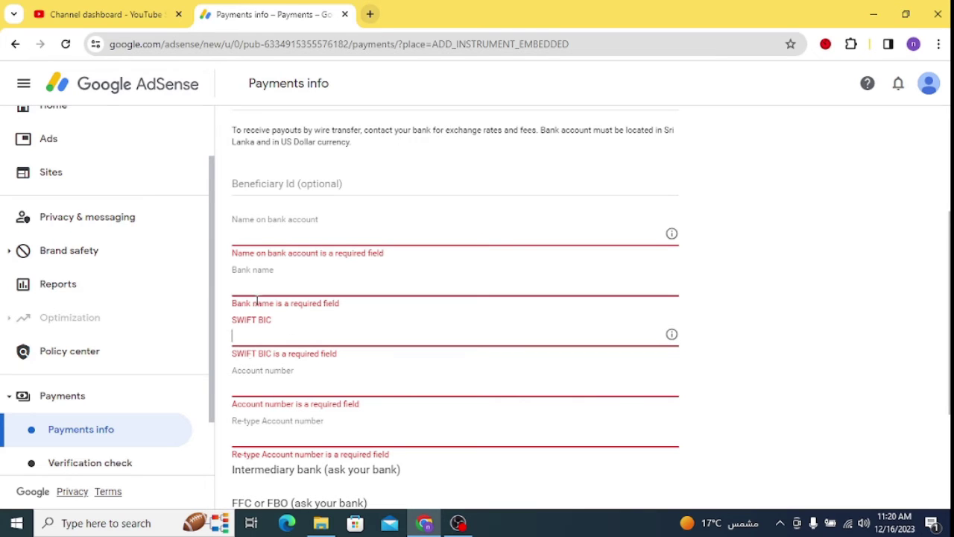
drag(259, 319, 233, 321)
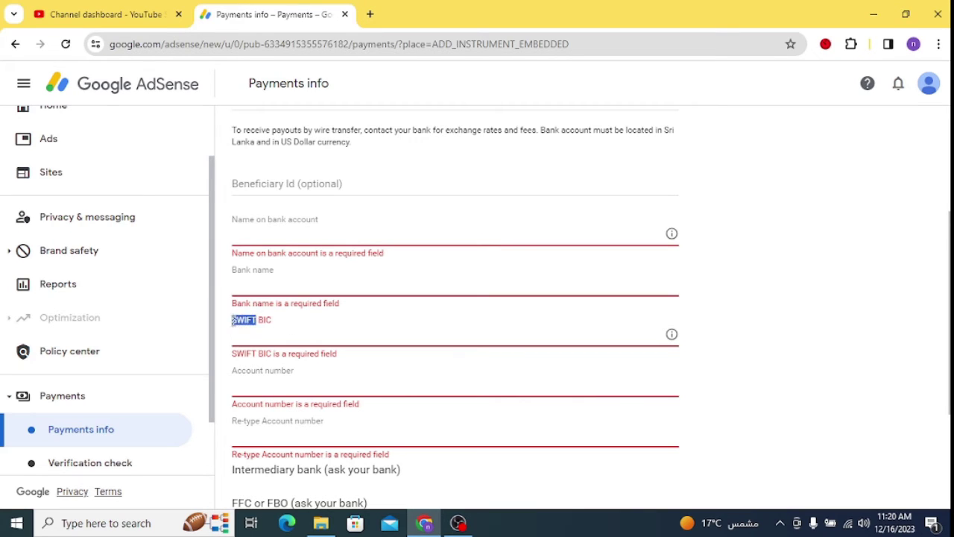
click(233, 320)
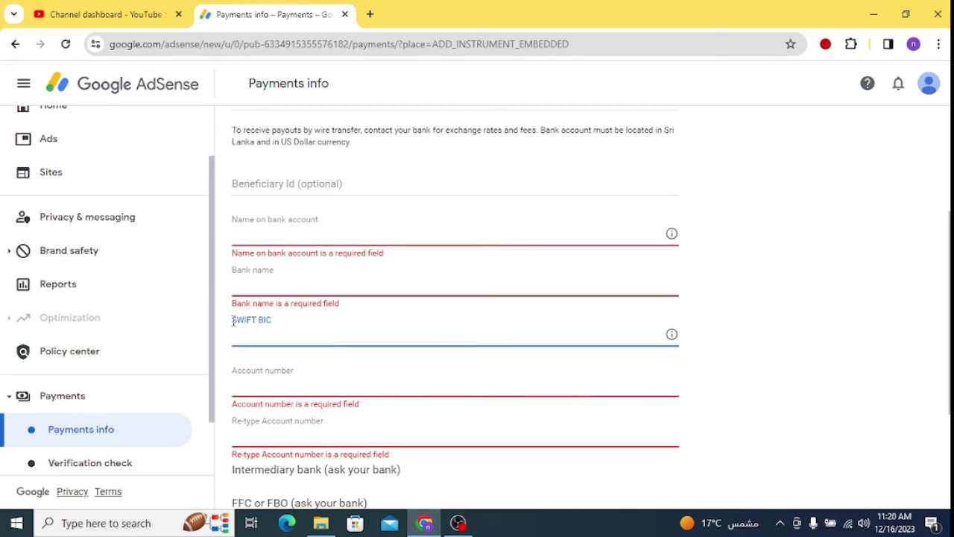
Search Google for "nsb swift code" in a new browser tab
click(371, 14)
click(391, 308)
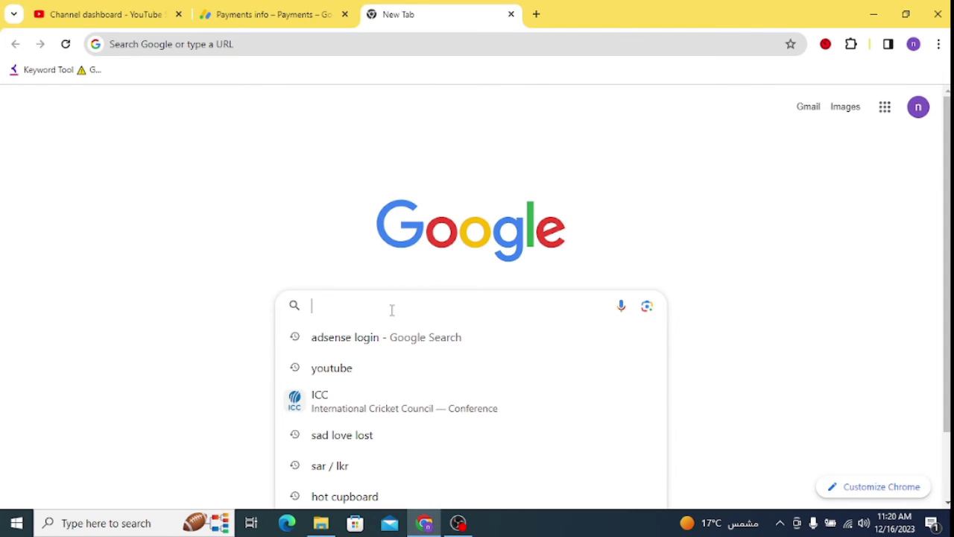
text(nsb swift code)
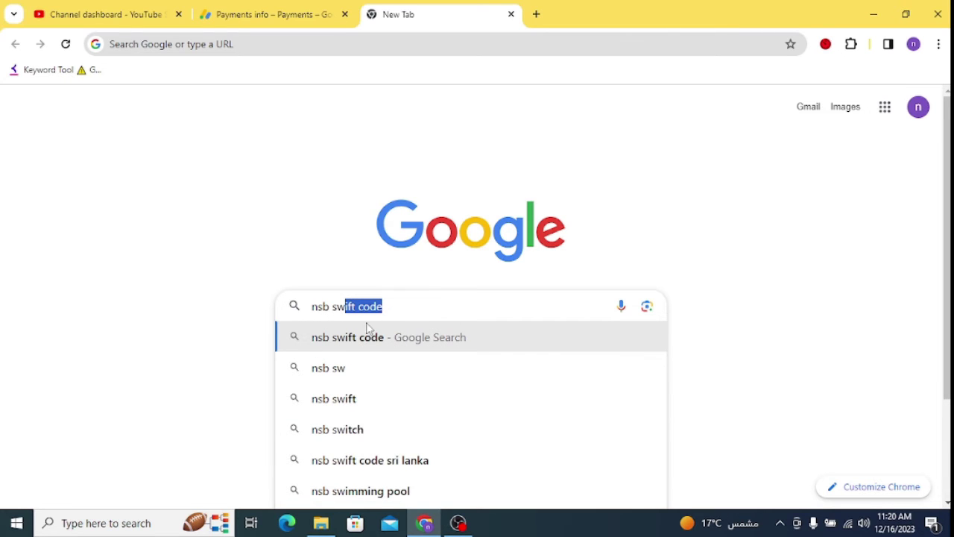
click(365, 342)
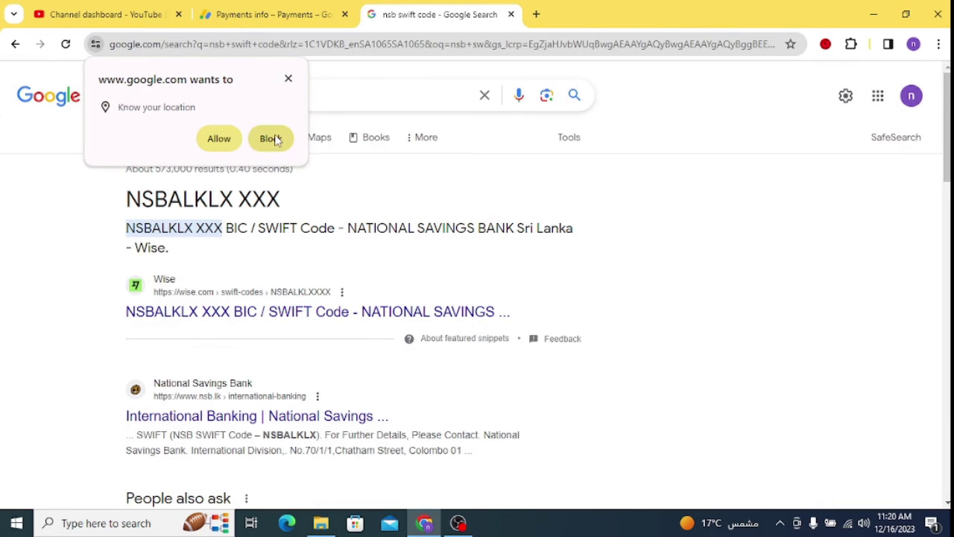
Dismiss the location request and read the National Savings Bank SWIFT code in the featured search result
click(288, 78)
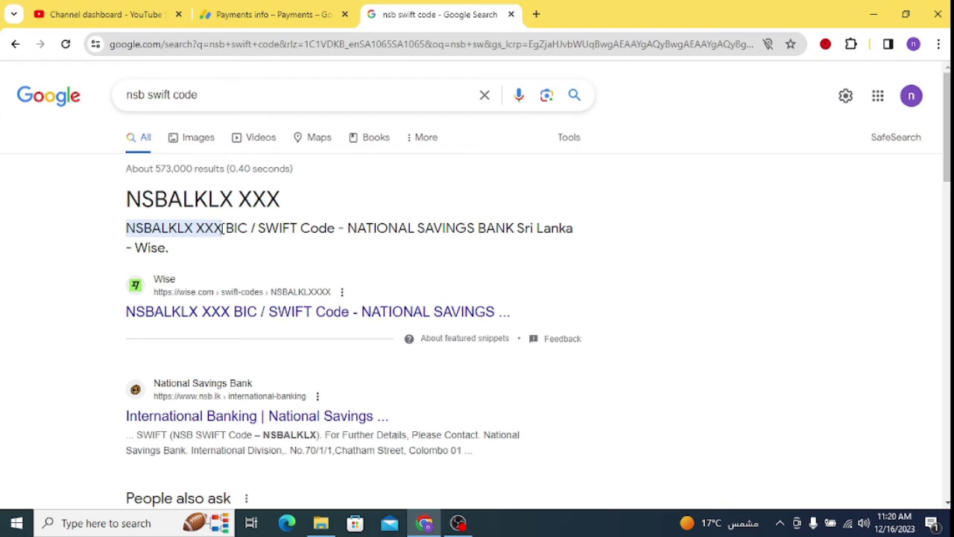
drag(222, 228, 127, 233)
scroll(221, 262, down, 1)
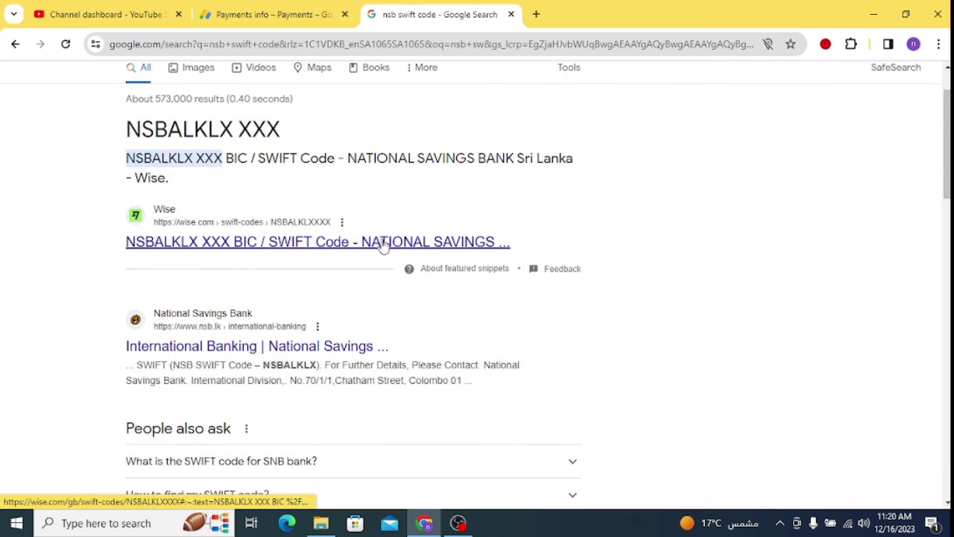
Open the National Savings Bank International Banking page from the results and find the SWIFT code in its text
click(246, 347)
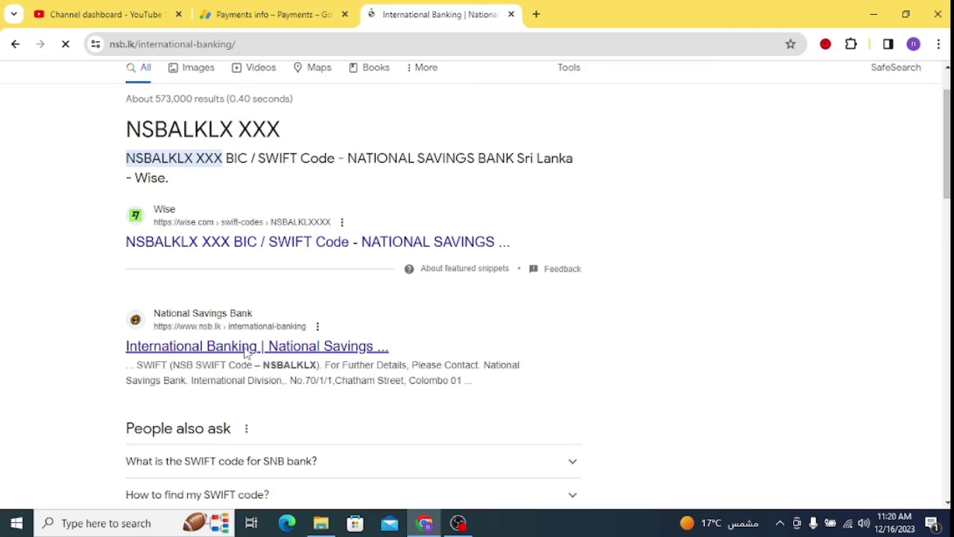
scroll(313, 345, down, 3)
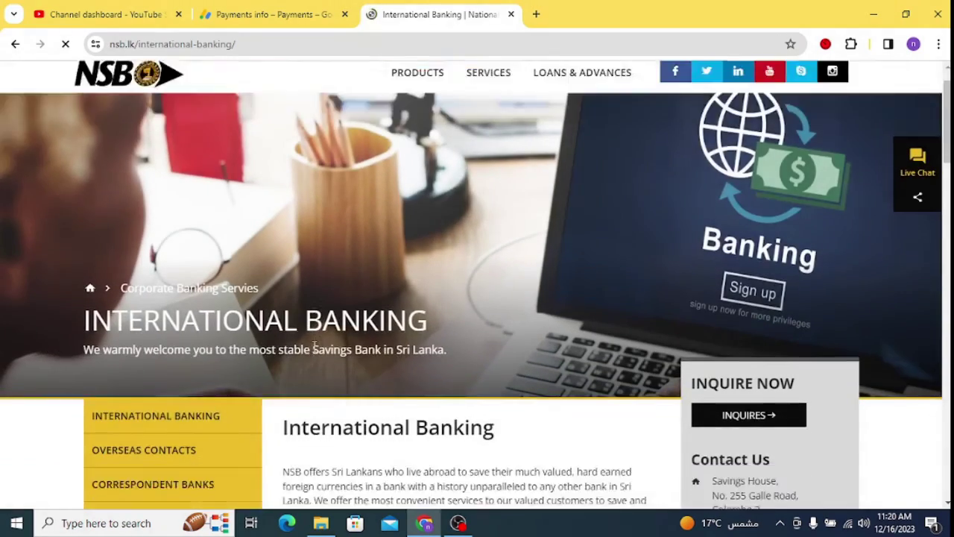
scroll(314, 345, down, 2)
scroll(313, 350, down, 5)
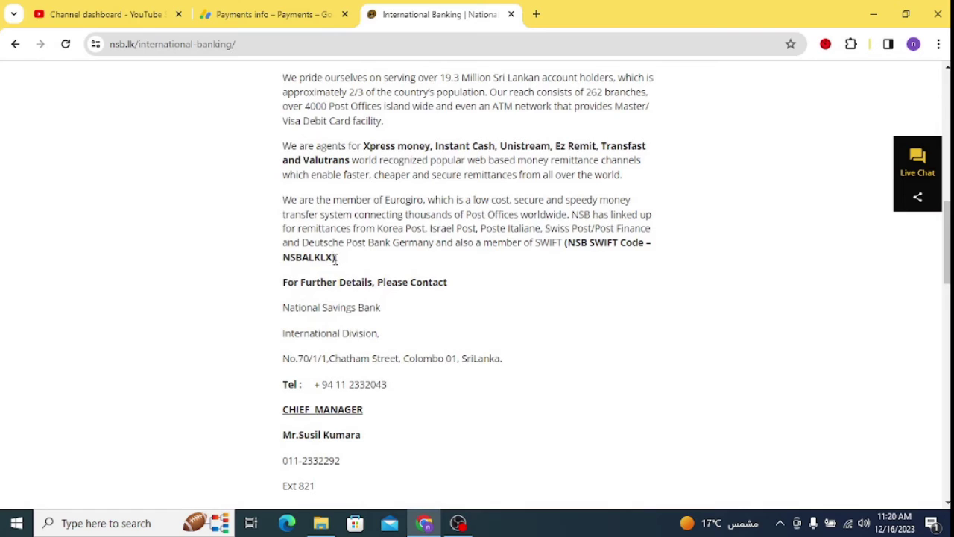
drag(302, 259, 282, 265)
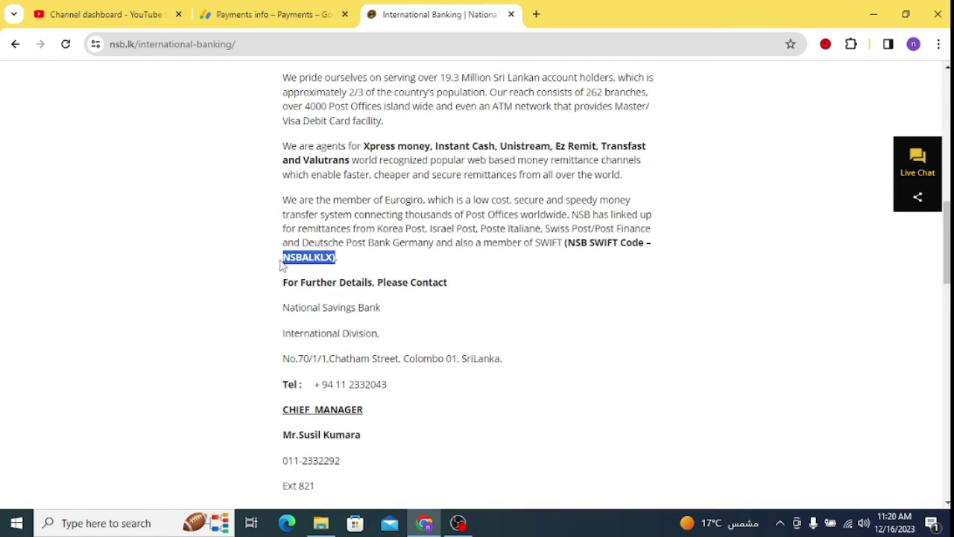
click(385, 267)
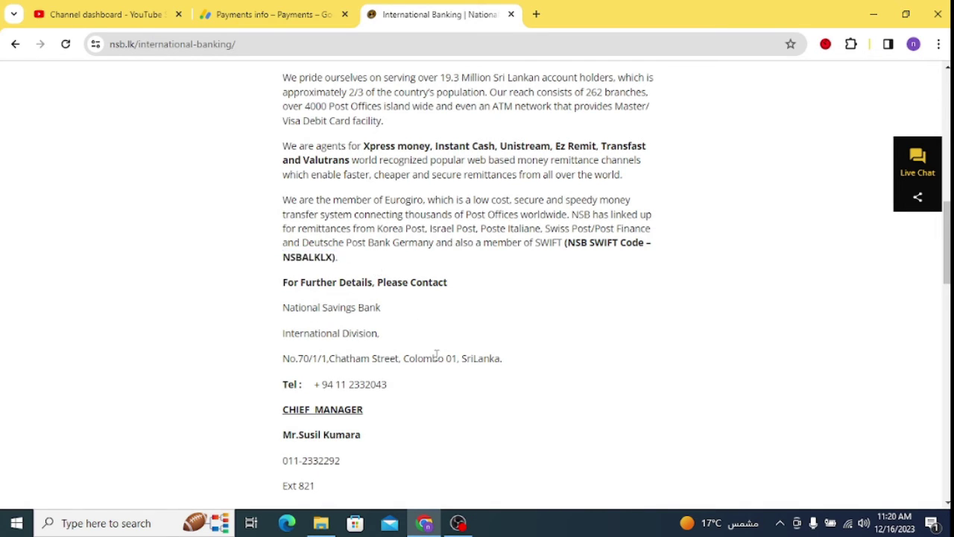
scroll(436, 355, up, 10)
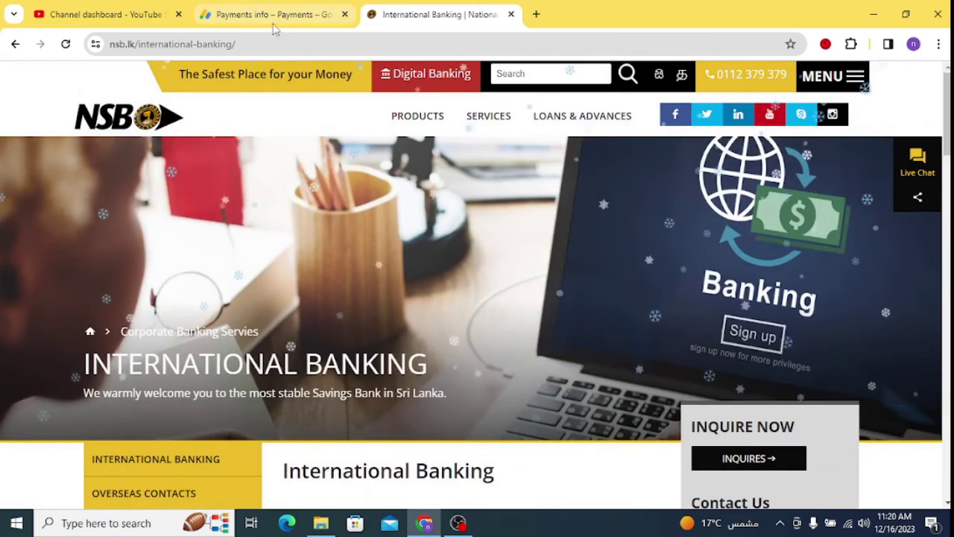
click(277, 23)
scroll(351, 311, up, 3)
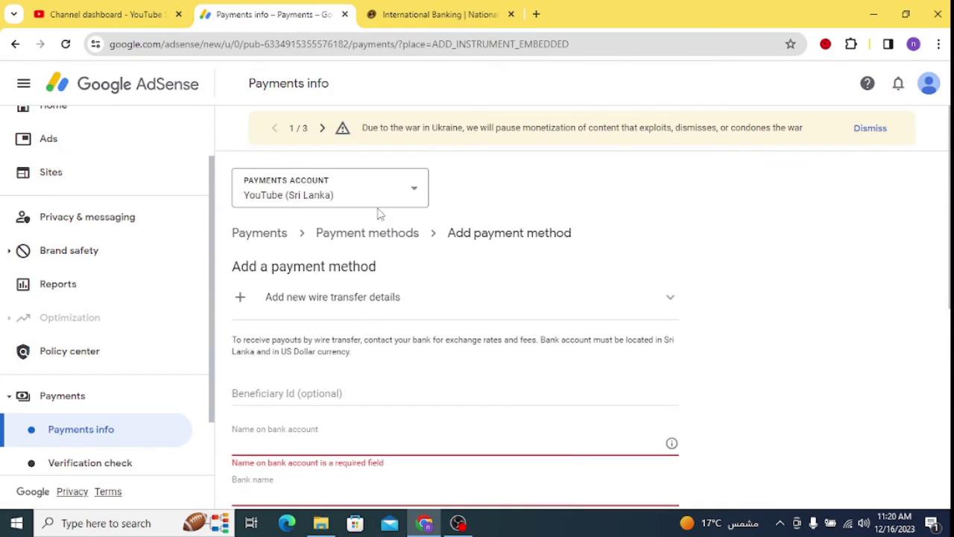
click(446, 9)
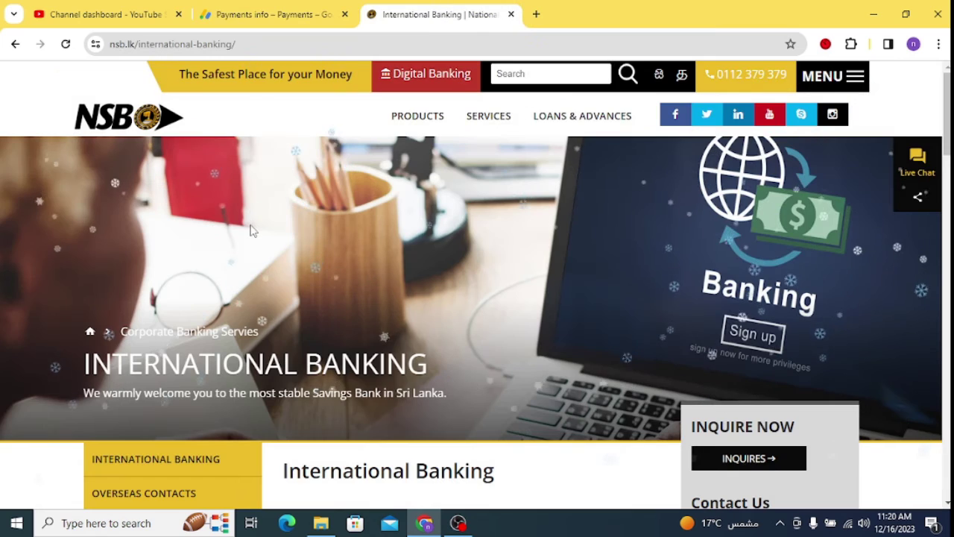
Return to the Google results and search for "boc swift code" instead
click(15, 44)
scroll(160, 153, up, 1)
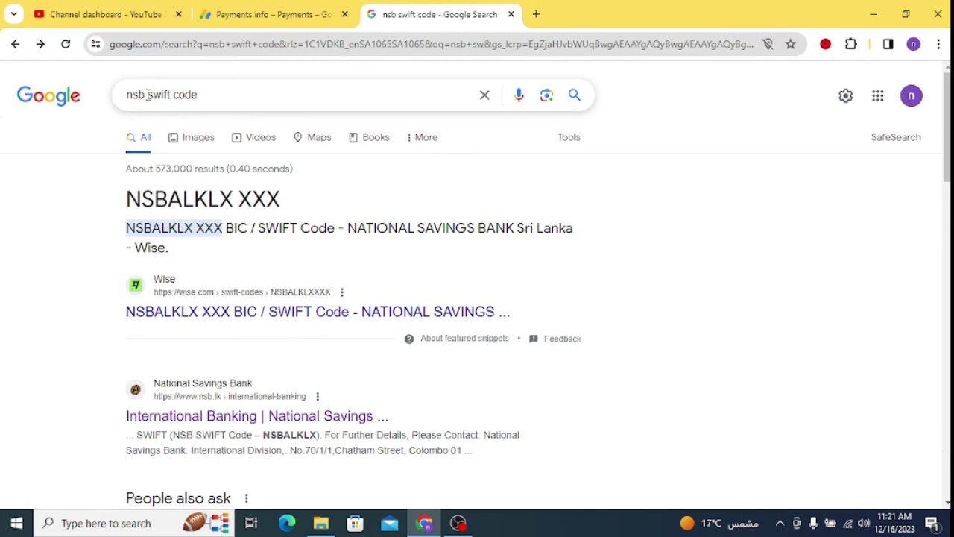
drag(148, 95, 119, 101)
text(boc)
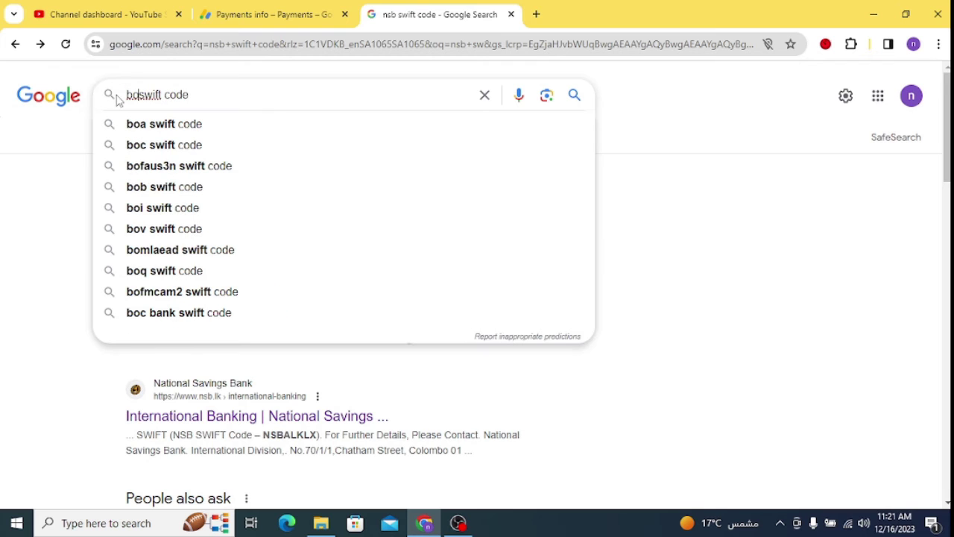
click(163, 124)
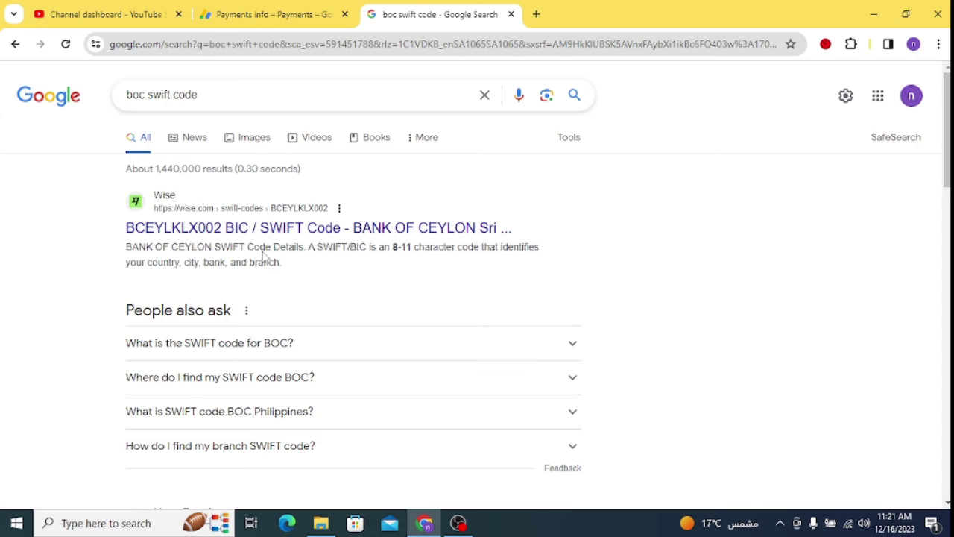
Go back to the AdSense wire transfer form and examine the account number, intermediary bank and FFC or FBO fields
click(266, 15)
scroll(556, 377, down, 3)
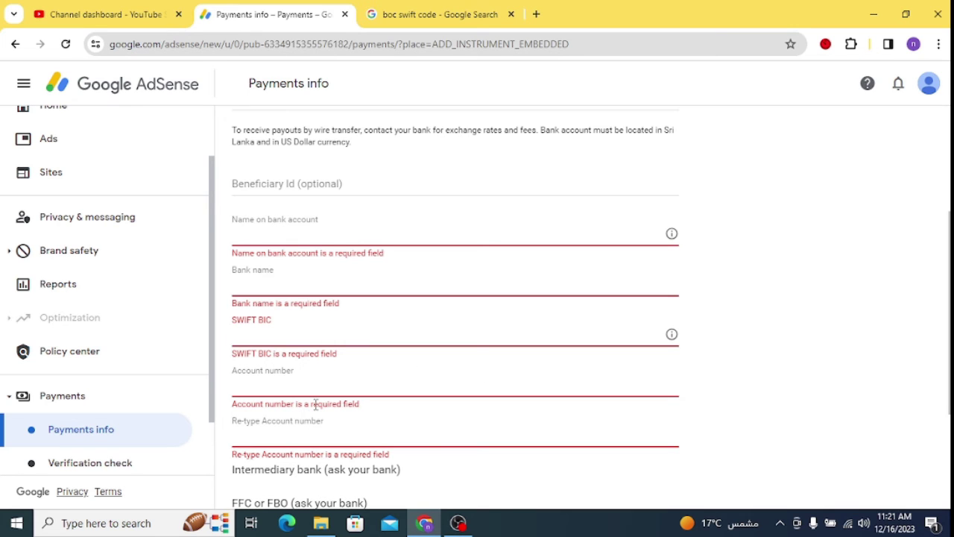
scroll(415, 362, down, 2)
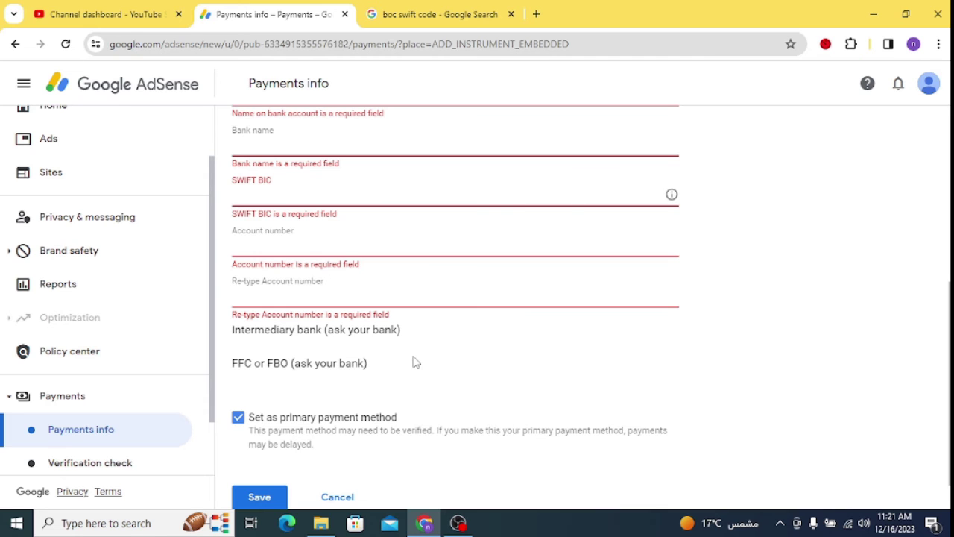
scroll(415, 362, up, 2)
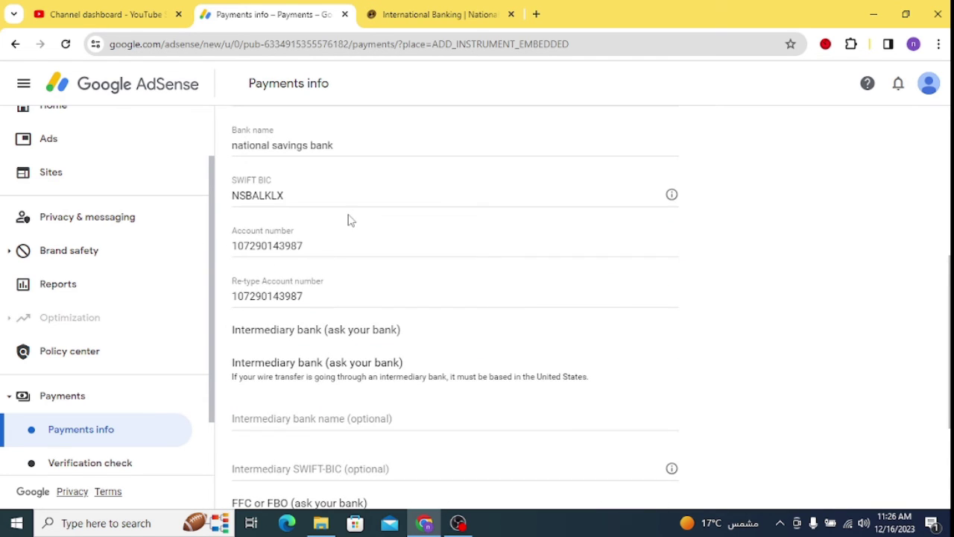
Review the completed account name, bank name, SWIFT BIC and account number fields, then save the wire transfer details as the primary payment method
scroll(350, 219, up, 2)
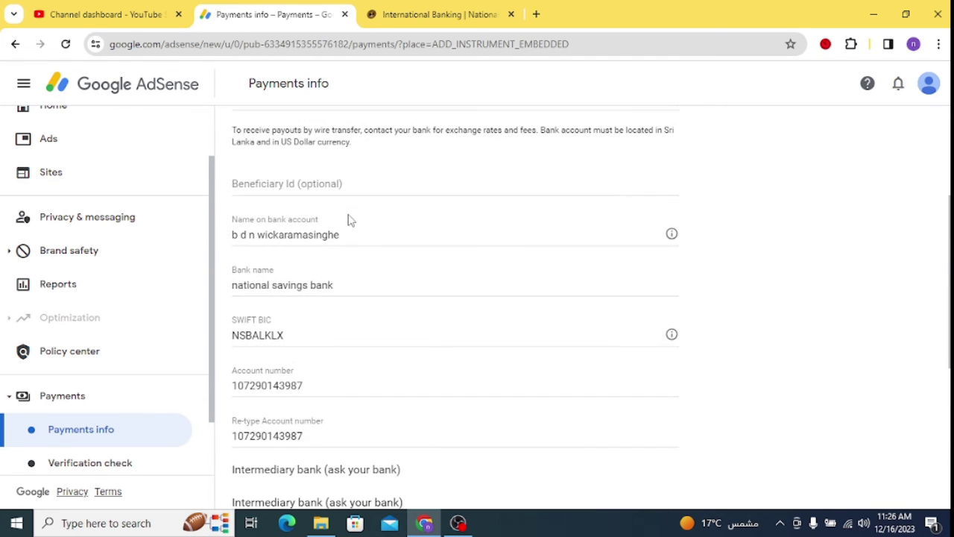
scroll(349, 219, down, 2)
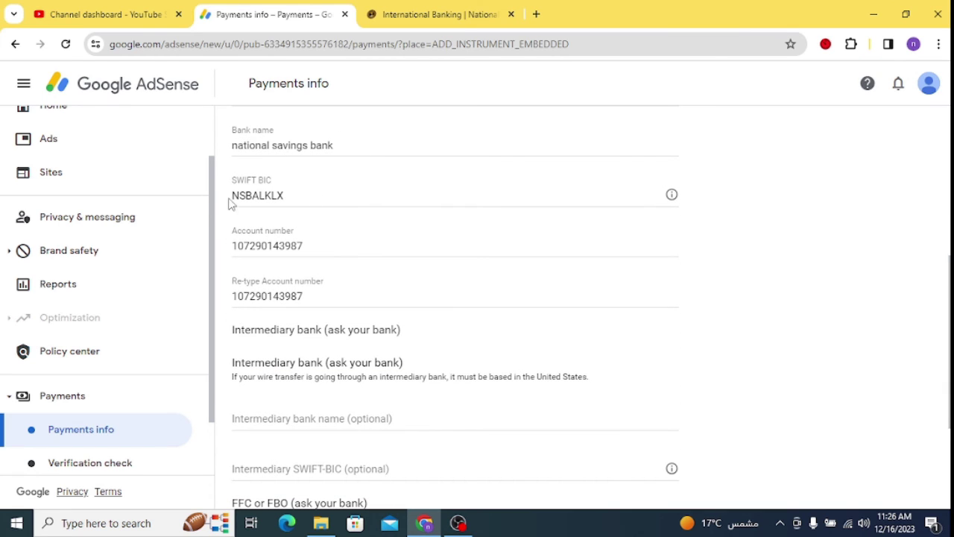
drag(284, 195, 245, 195)
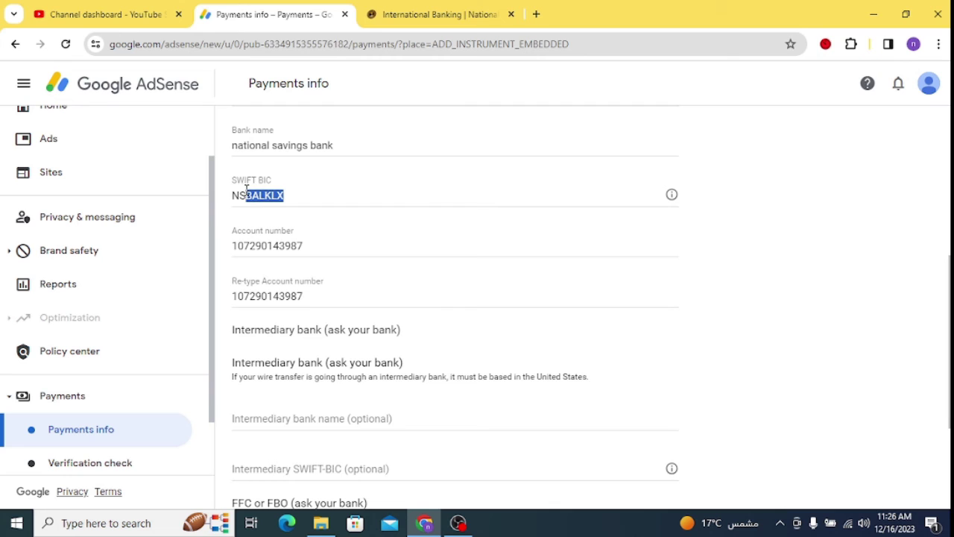
click(314, 244)
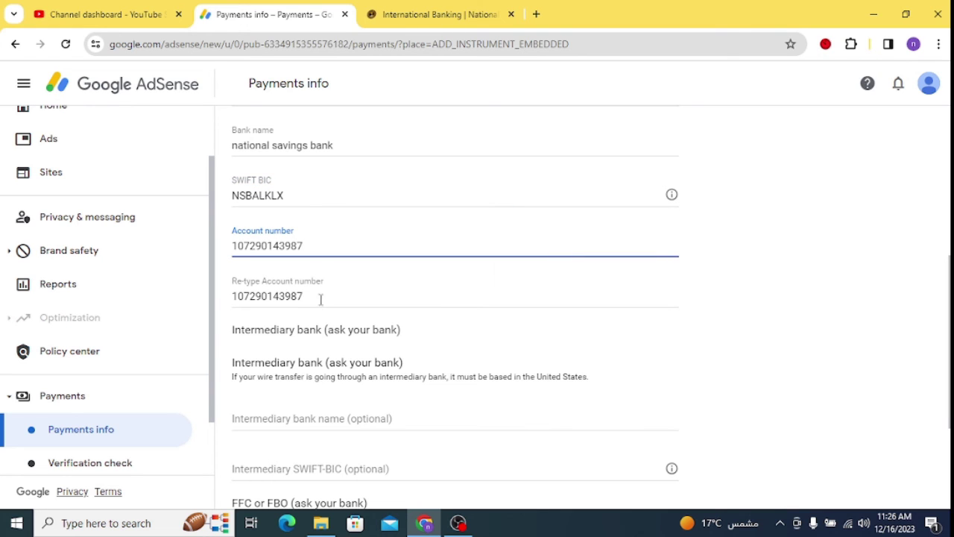
scroll(320, 299, down, 1)
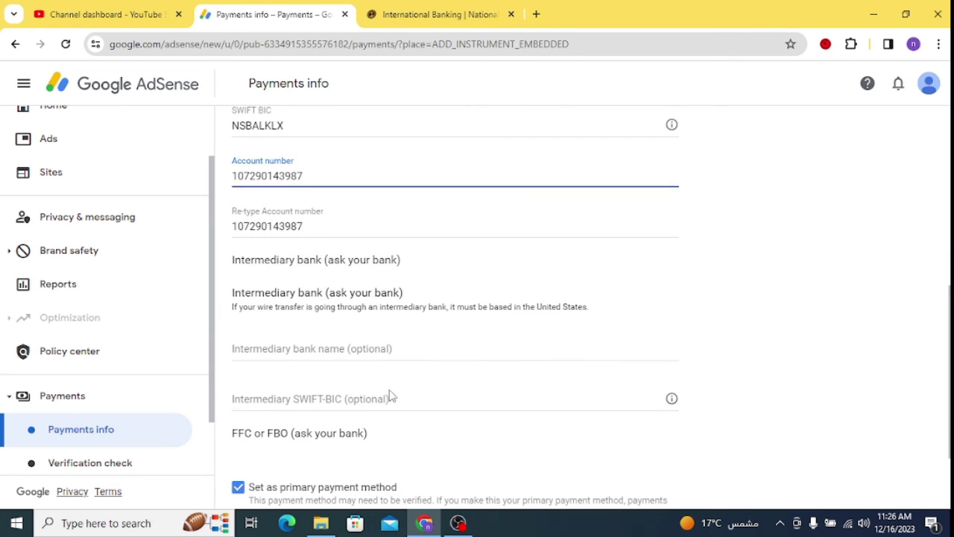
scroll(388, 312, down, 2)
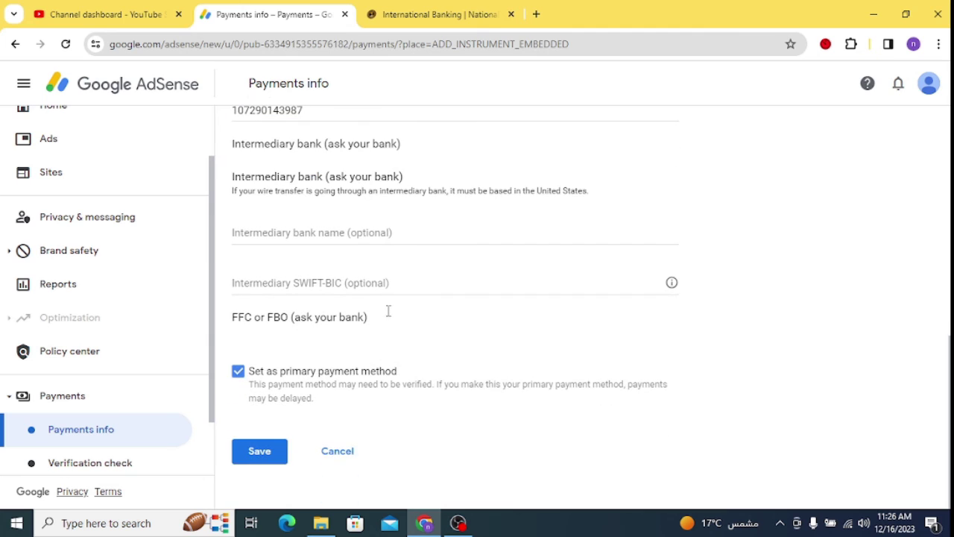
click(259, 452)
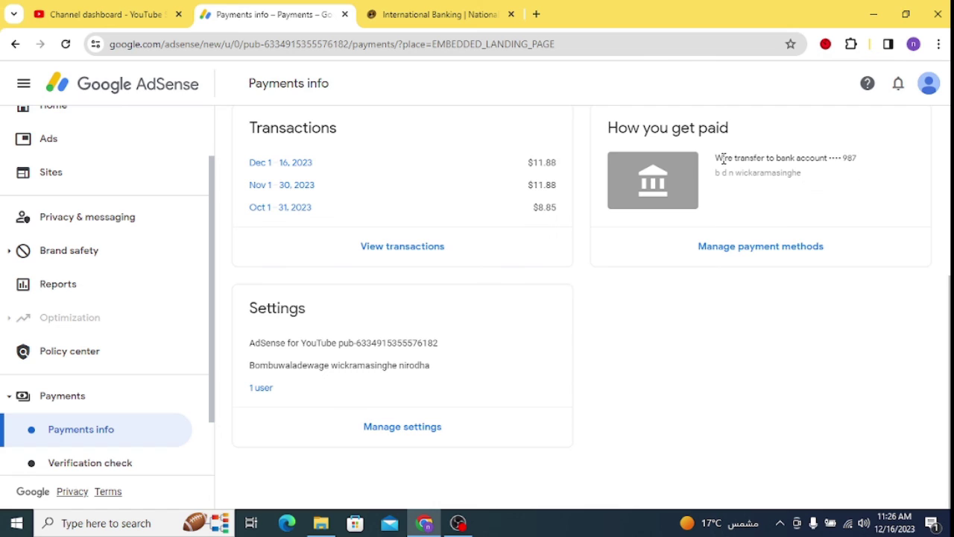
Check the wire transfer bank account listed under How you get paid and look over the payments overview
drag(717, 157, 786, 185)
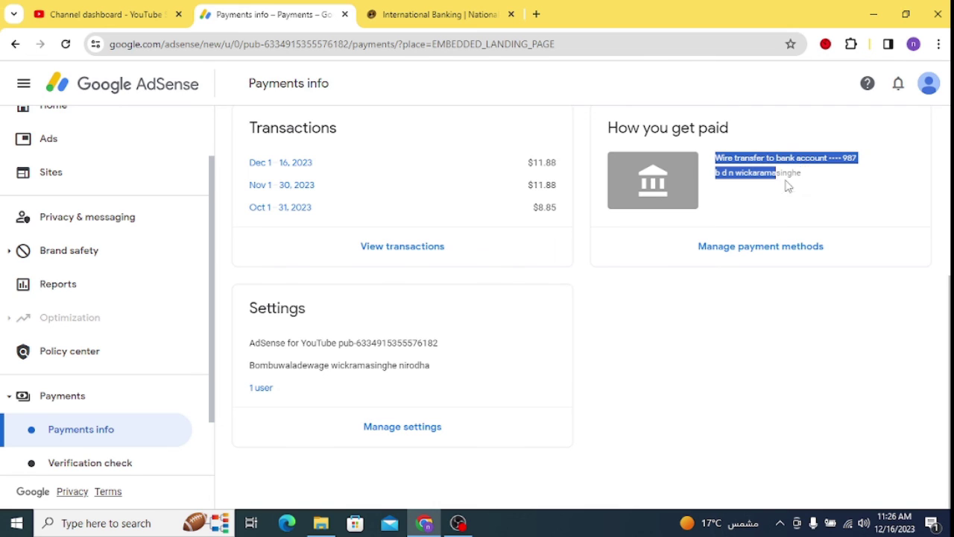
click(835, 204)
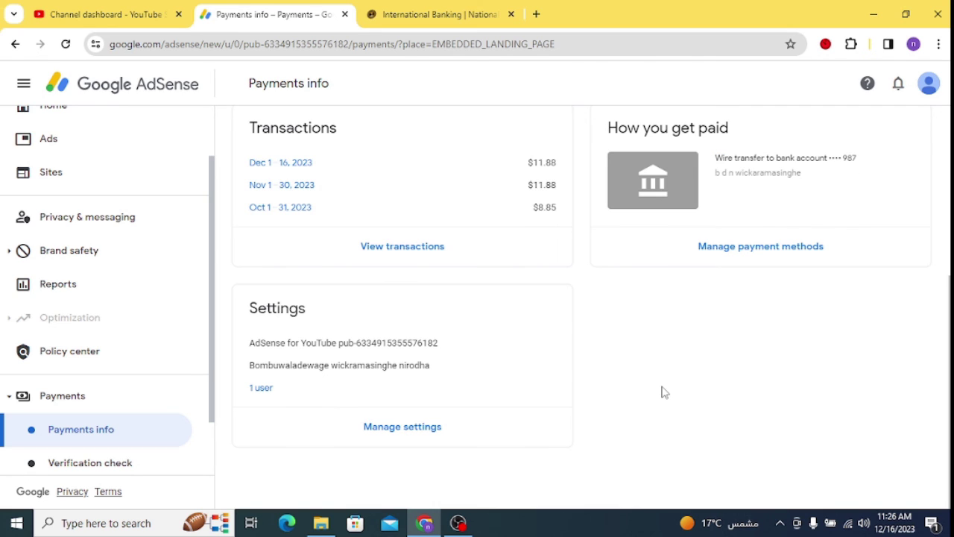
scroll(663, 392, up, 1)
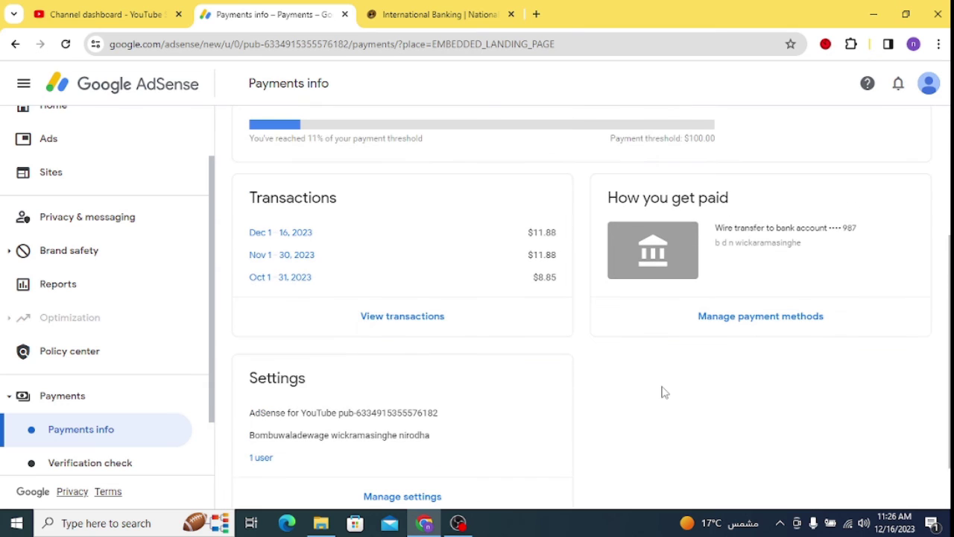
scroll(663, 392, up, 1)
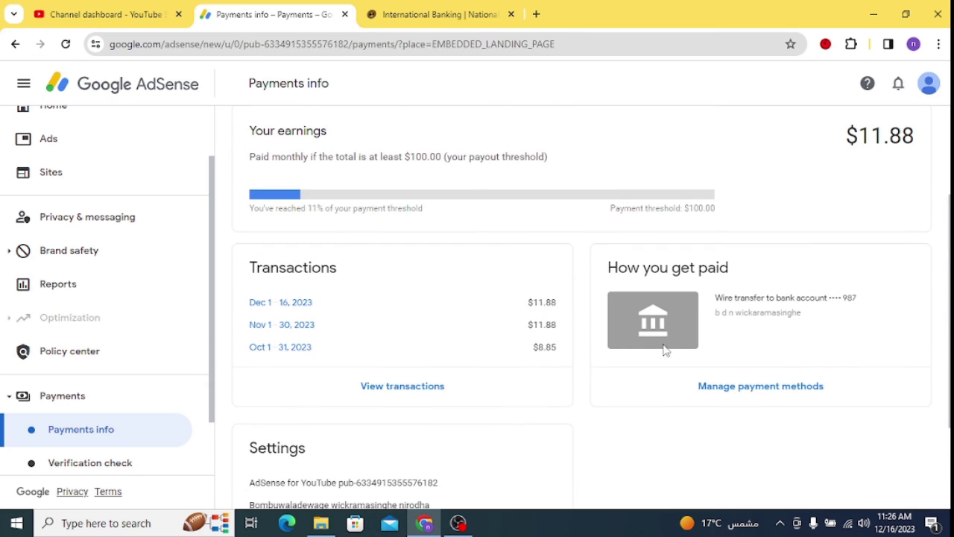